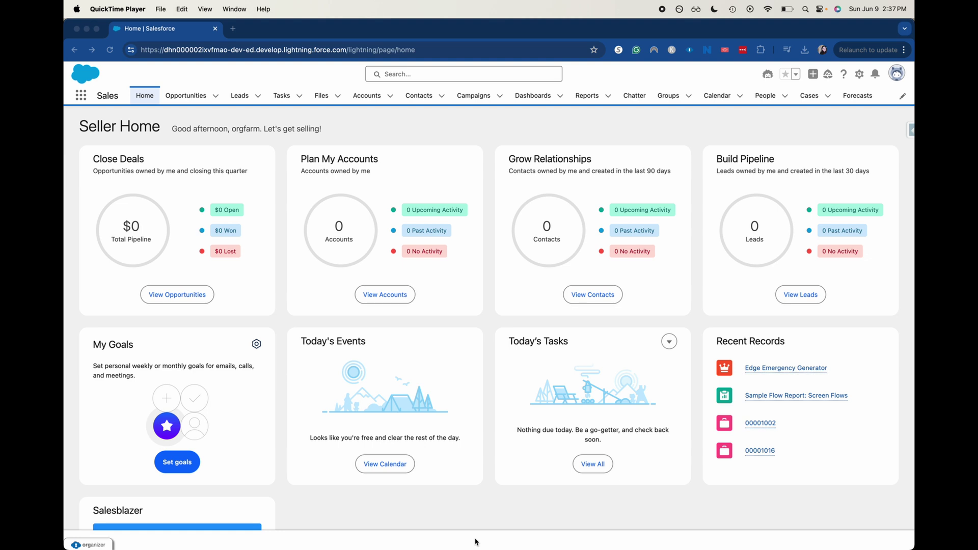
Step: Search the App Launcher for 'repo', go to Reports, start a New Report and zoom the page in
{"action": "mouse_move", "coordinate": [455, 540]}
{"action": "left_click", "coordinate": [81, 95]}
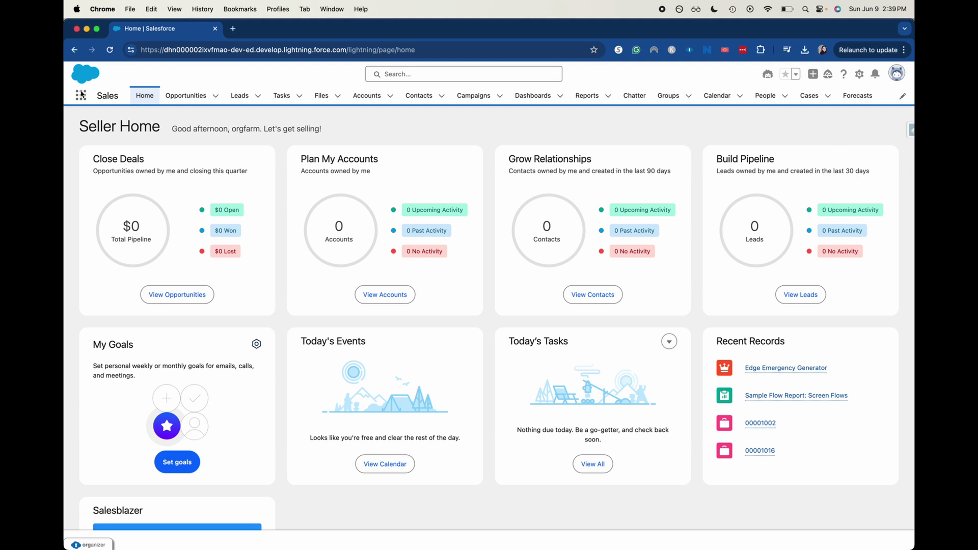
{"action": "left_click", "coordinate": [81, 94]}
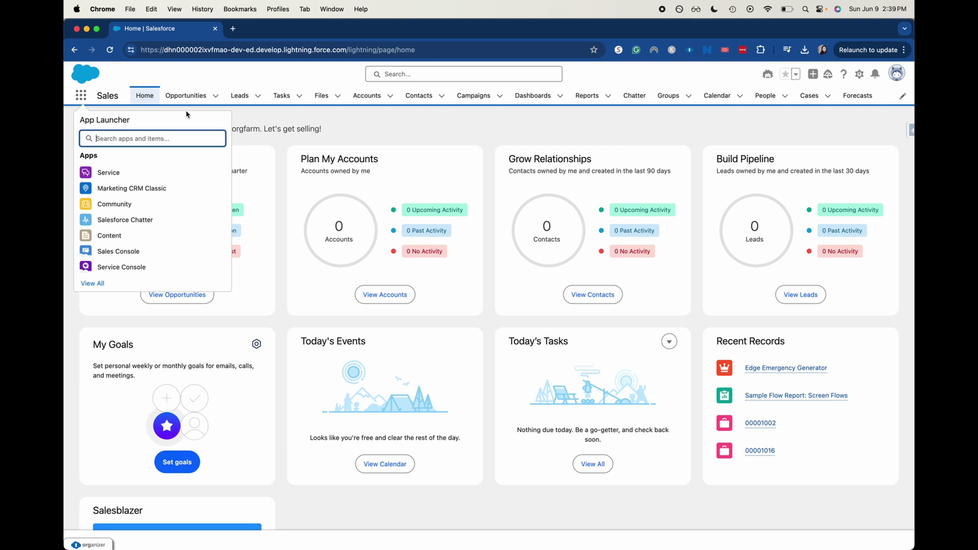
{"action": "type", "text": "repo"}
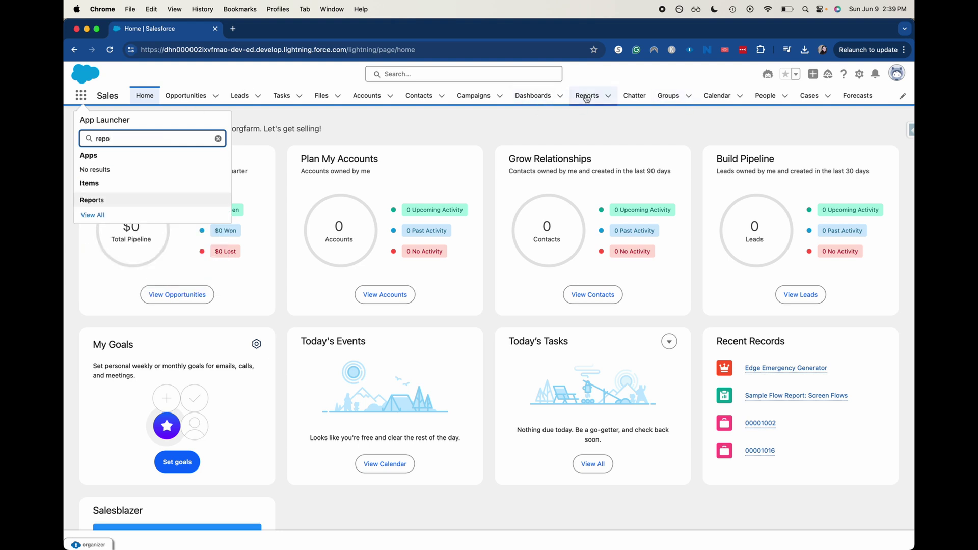
{"action": "left_click", "coordinate": [92, 201]}
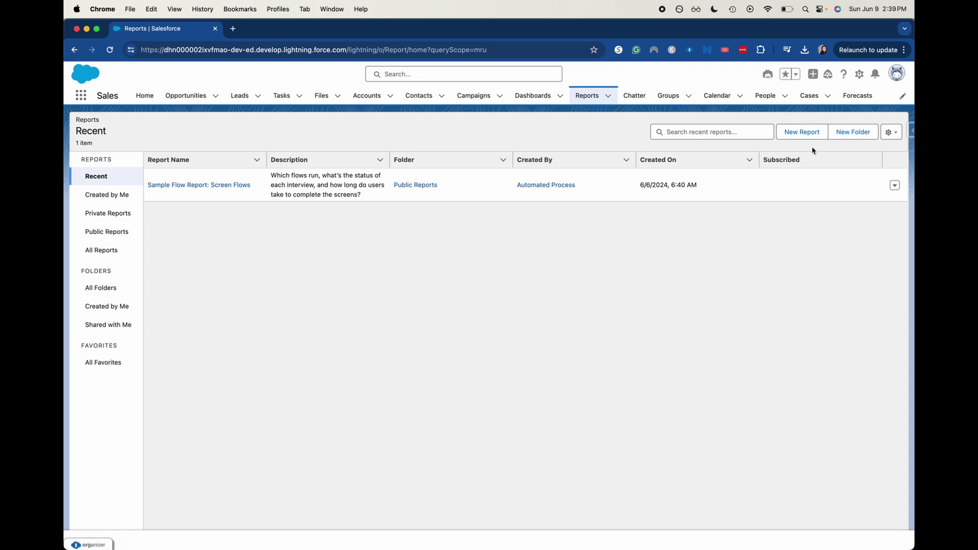
{"action": "left_click", "coordinate": [815, 140]}
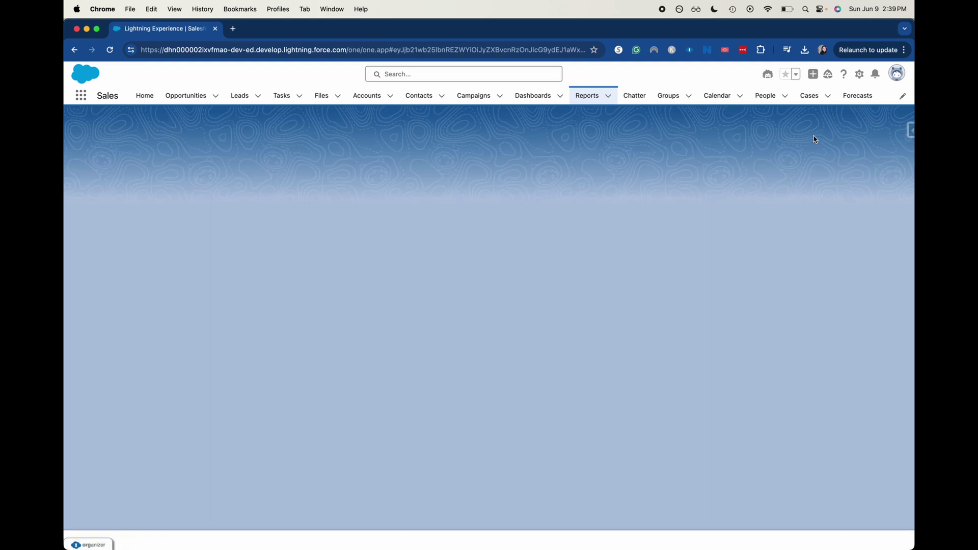
{"action": "key", "text": "super+equal"}
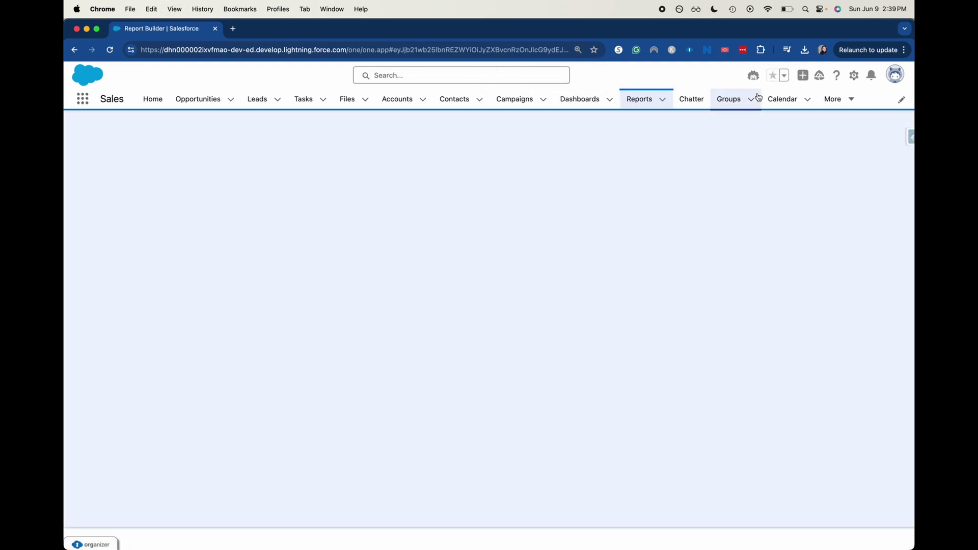
{"action": "key", "text": "super+equal"}
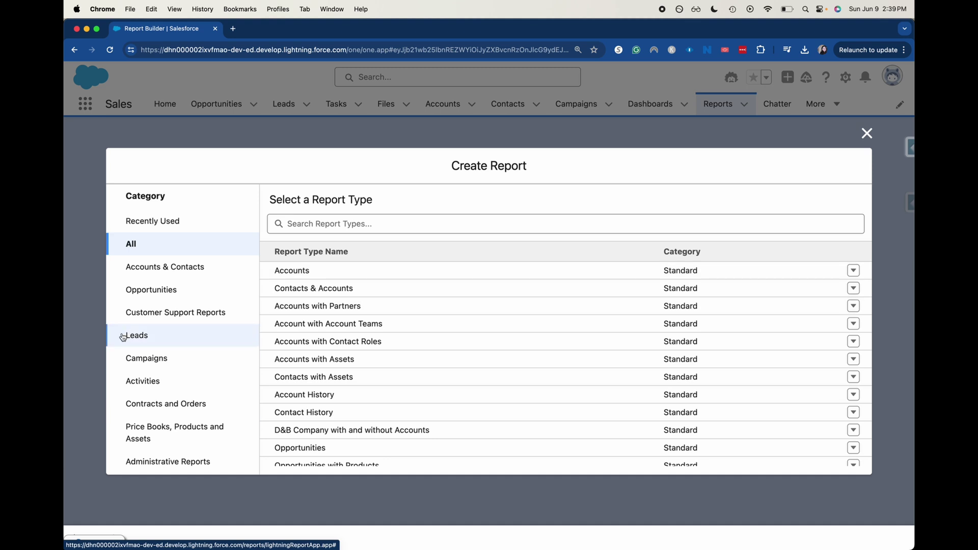
Step: Find the Opportunities report type by searching 'opp' and start a report from it
{"action": "left_click", "coordinate": [345, 222]}
{"action": "type", "text": "opp"}
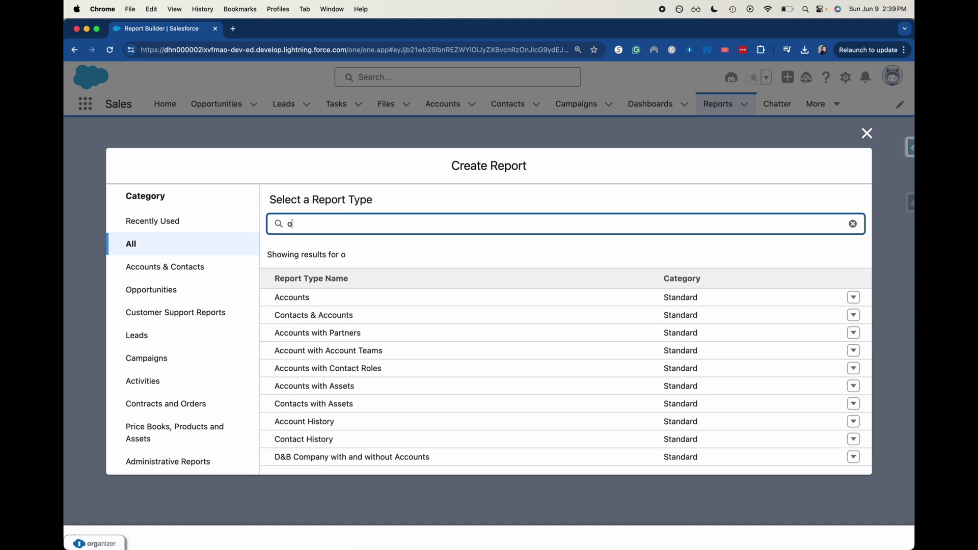
{"action": "left_click", "coordinate": [302, 299]}
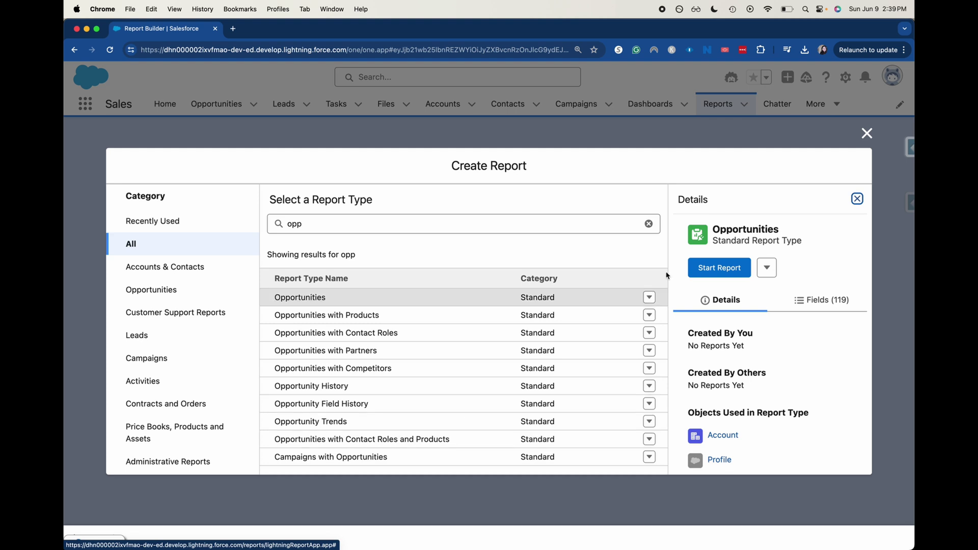
{"action": "left_click", "coordinate": [720, 268]}
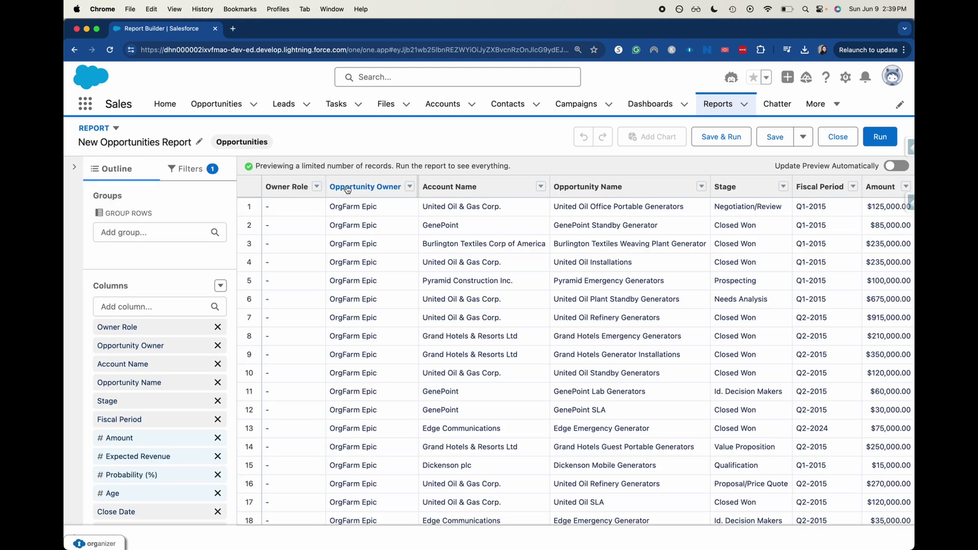
Step: Remove the Owner Role and Opportunity Owner columns and turn on Update Preview Automatically
{"action": "left_click", "coordinate": [319, 188]}
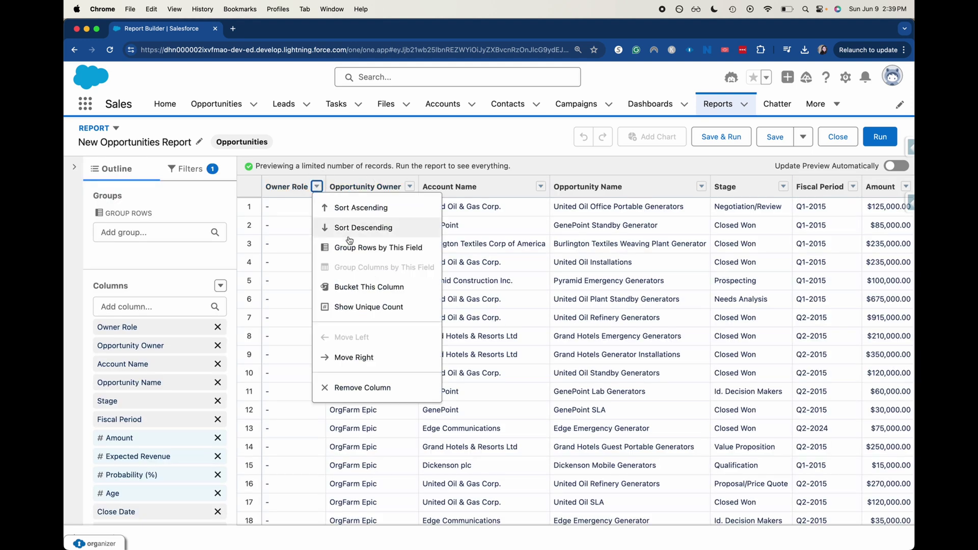
{"action": "left_click", "coordinate": [381, 395]}
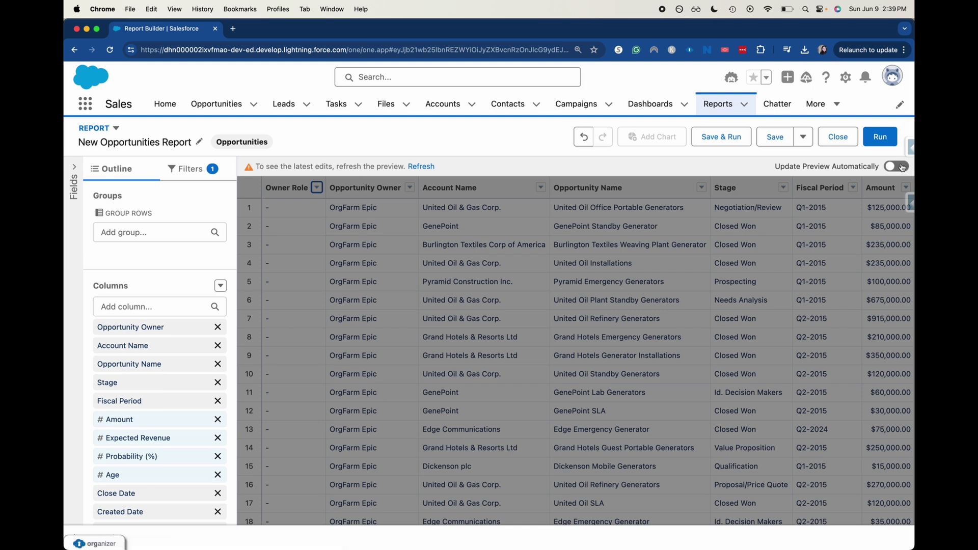
{"action": "left_click", "coordinate": [899, 167]}
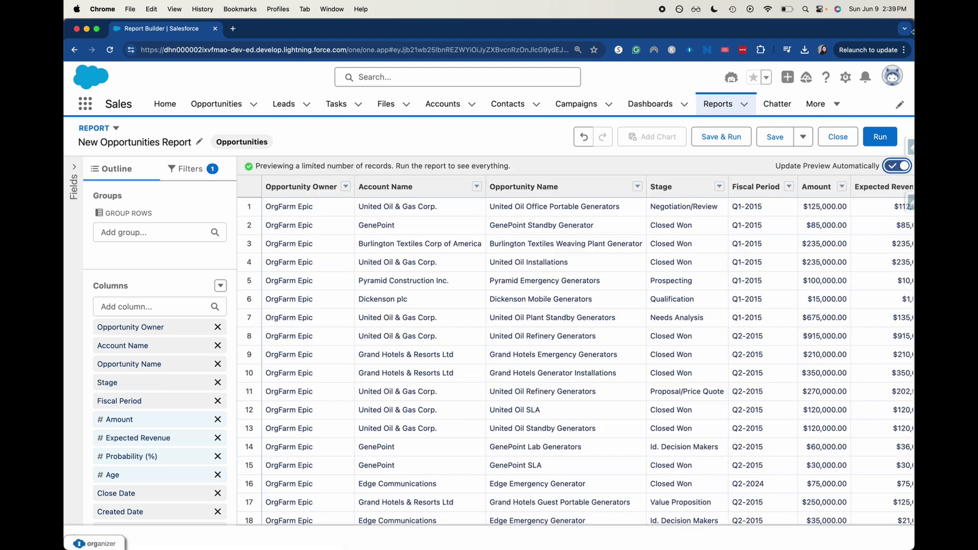
{"action": "scroll", "coordinate": [395, 203], "scroll_direction": "down", "scroll_amount": 1}
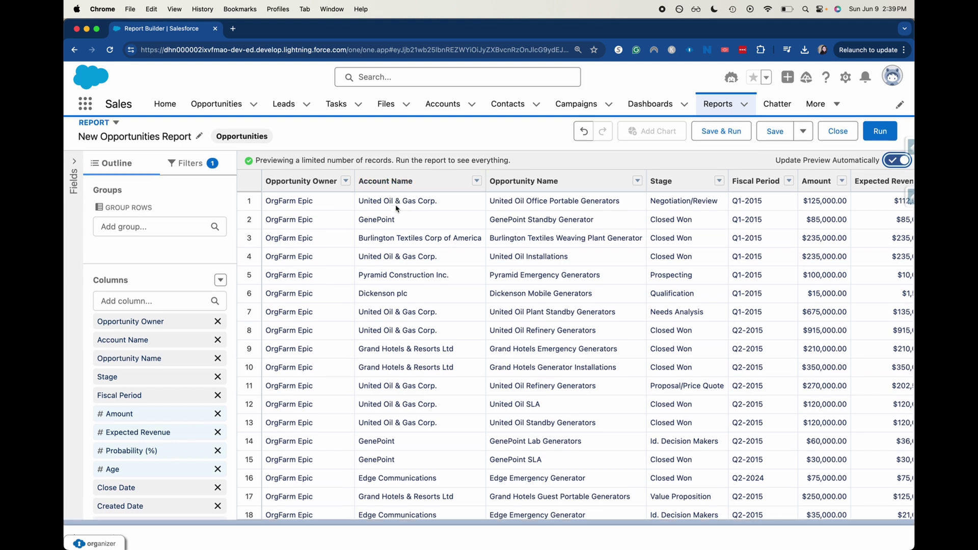
{"action": "scroll", "coordinate": [490, 418], "scroll_direction": "up", "scroll_amount": 1}
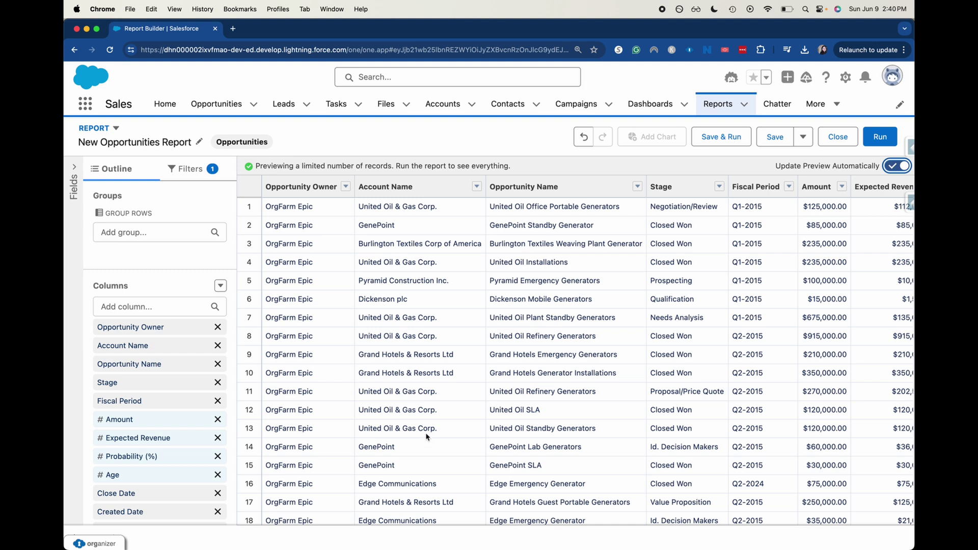
{"action": "left_click", "coordinate": [346, 187]}
{"action": "left_click", "coordinate": [384, 393]}
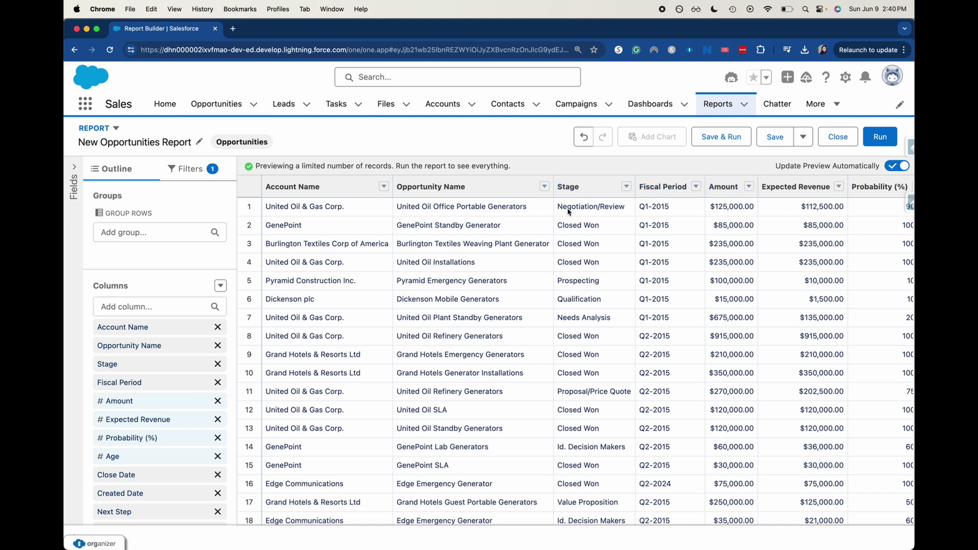
Step: Set the Opportunity Status filter to Closed Won and apply it
{"action": "left_click", "coordinate": [185, 164]}
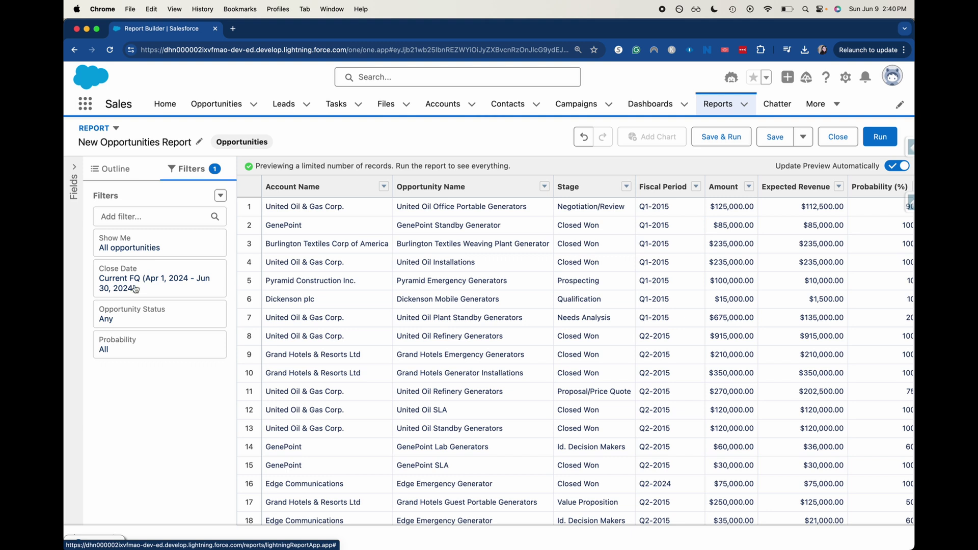
{"action": "left_click", "coordinate": [184, 319]}
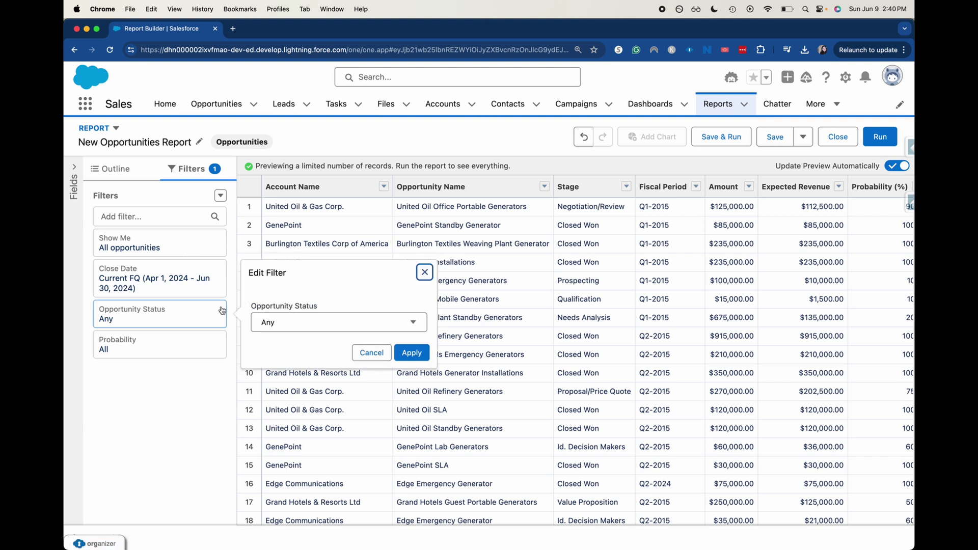
{"action": "left_click", "coordinate": [280, 323]}
{"action": "left_click", "coordinate": [306, 388]}
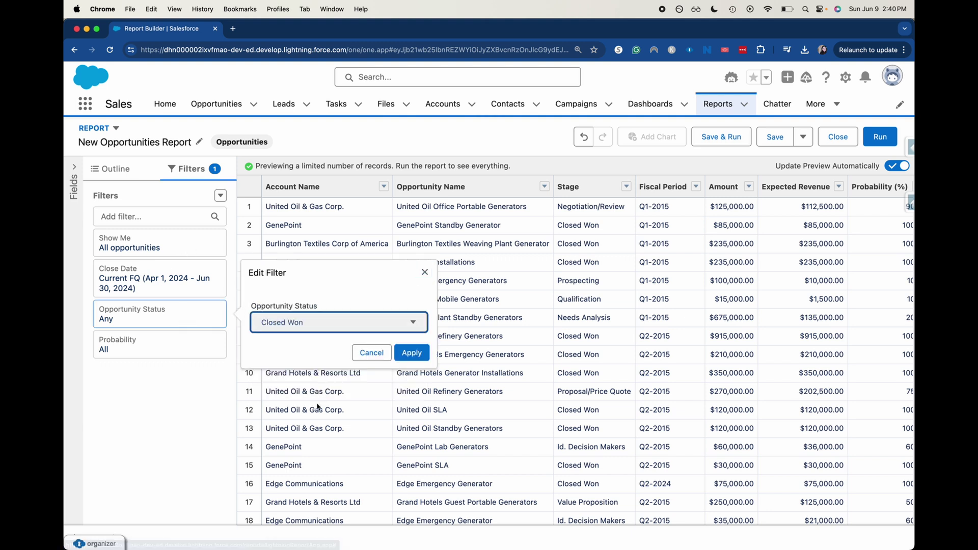
{"action": "left_click", "coordinate": [408, 354]}
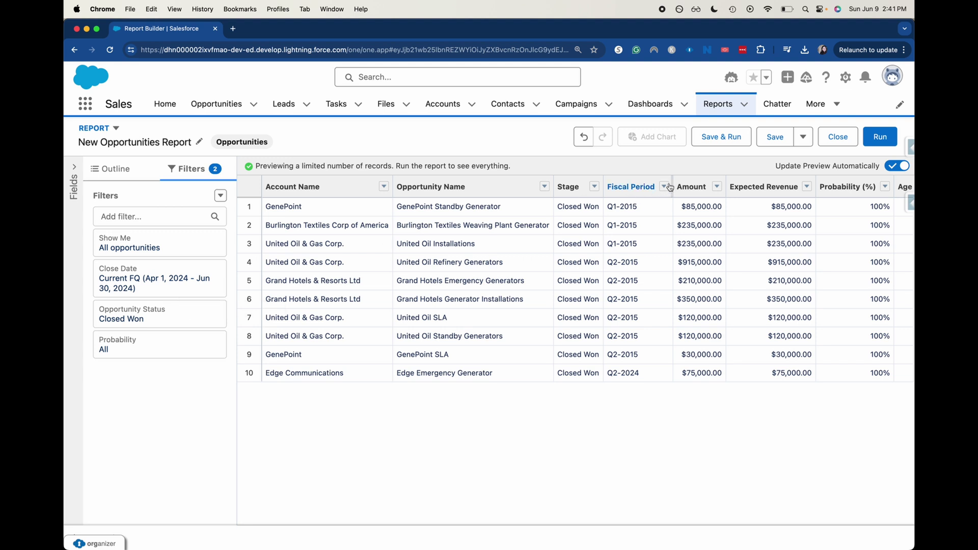
Step: Try Amount summary options: add Average and Sum, then remove Average again
{"action": "left_click", "coordinate": [717, 187]}
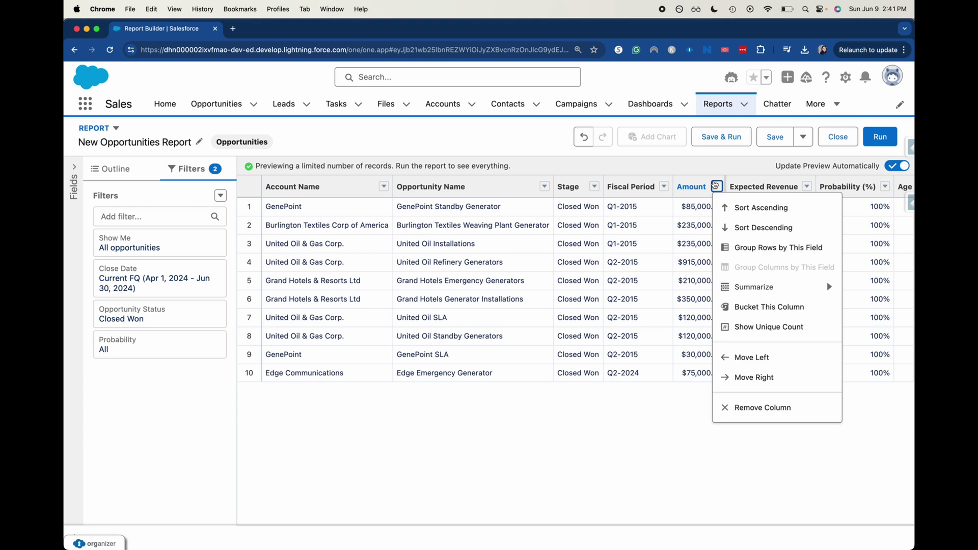
{"action": "mouse_move", "coordinate": [764, 287]}
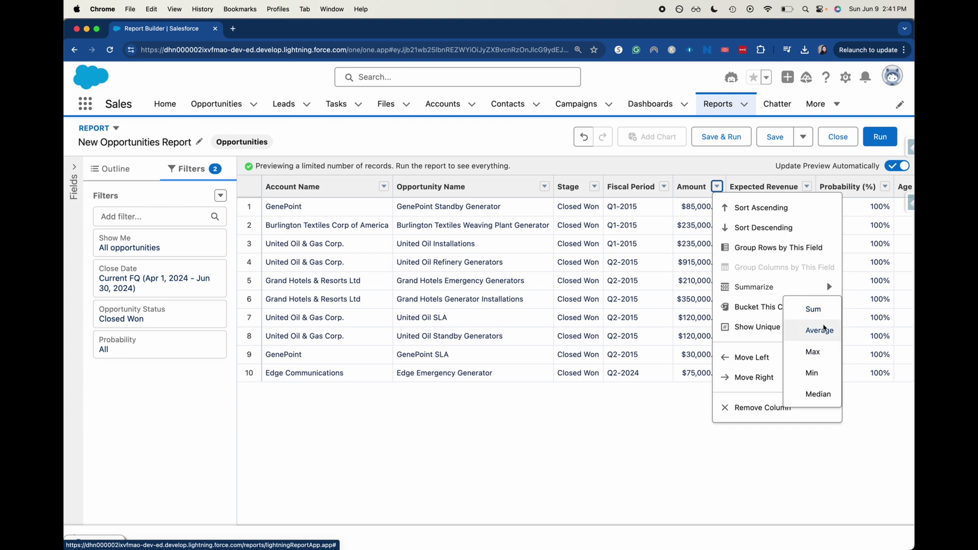
{"action": "left_click", "coordinate": [819, 329]}
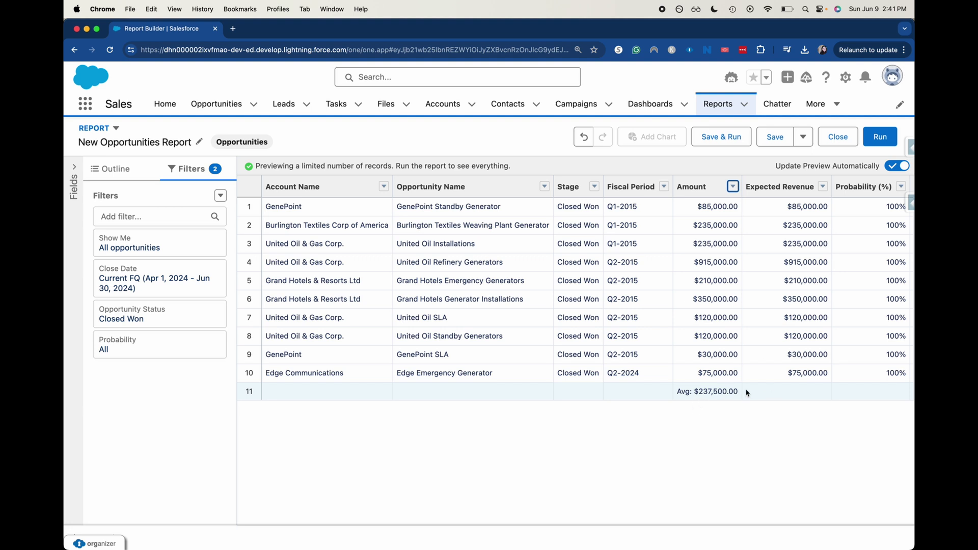
{"action": "left_click", "coordinate": [731, 187]}
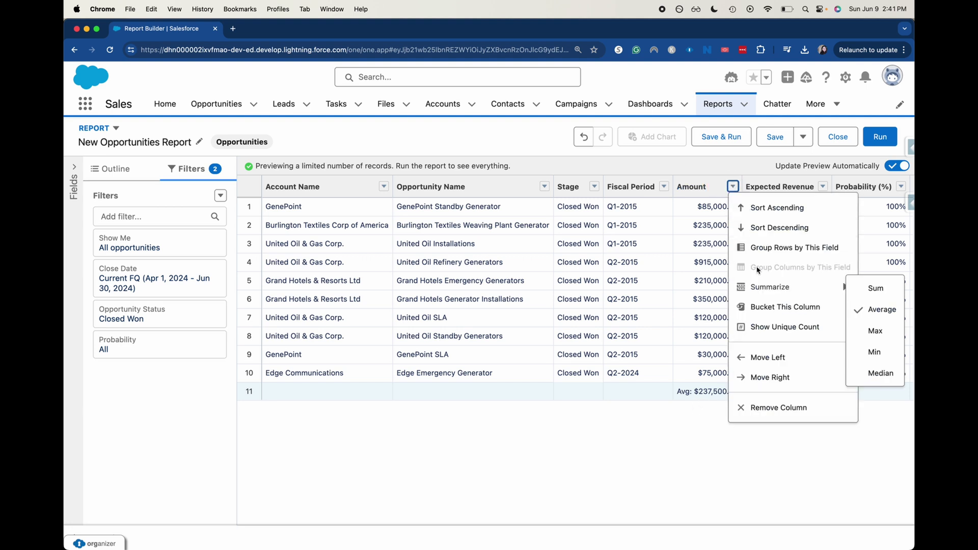
{"action": "left_click", "coordinate": [759, 309]}
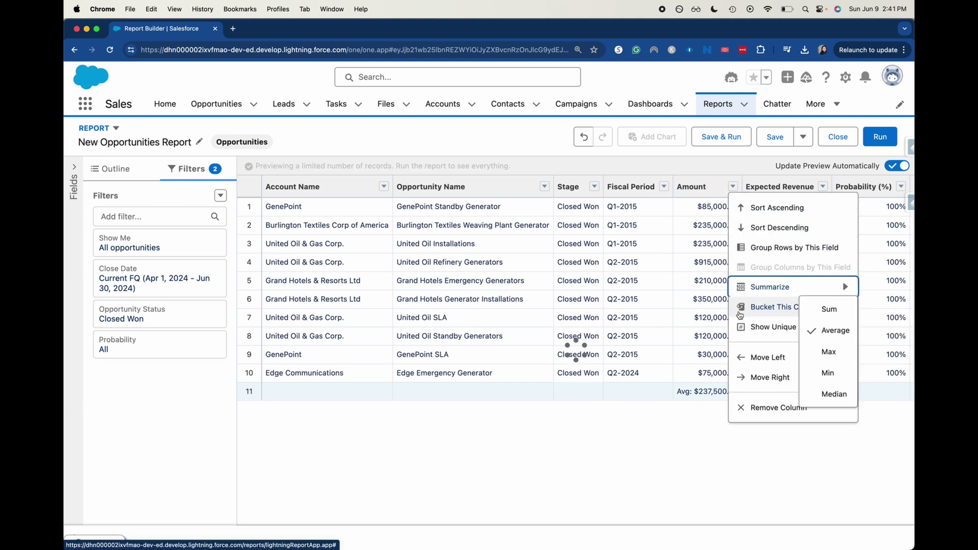
{"action": "left_click", "coordinate": [640, 455]}
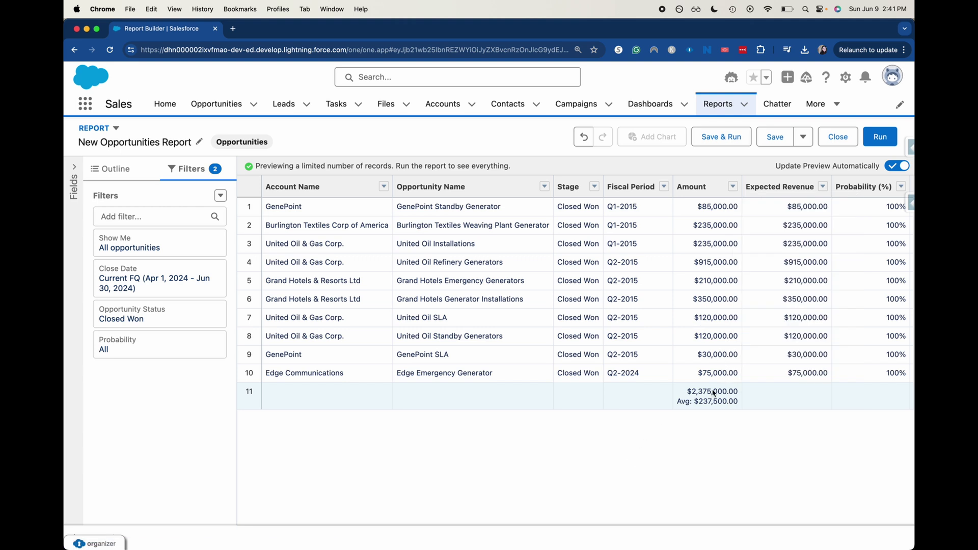
{"action": "left_click", "coordinate": [733, 186]}
{"action": "mouse_move", "coordinate": [812, 295]}
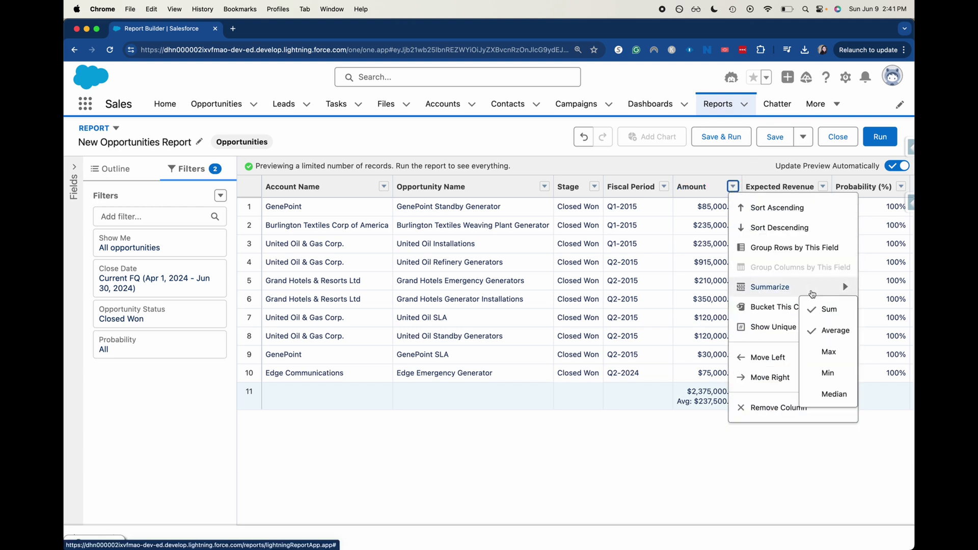
{"action": "left_click", "coordinate": [835, 331]}
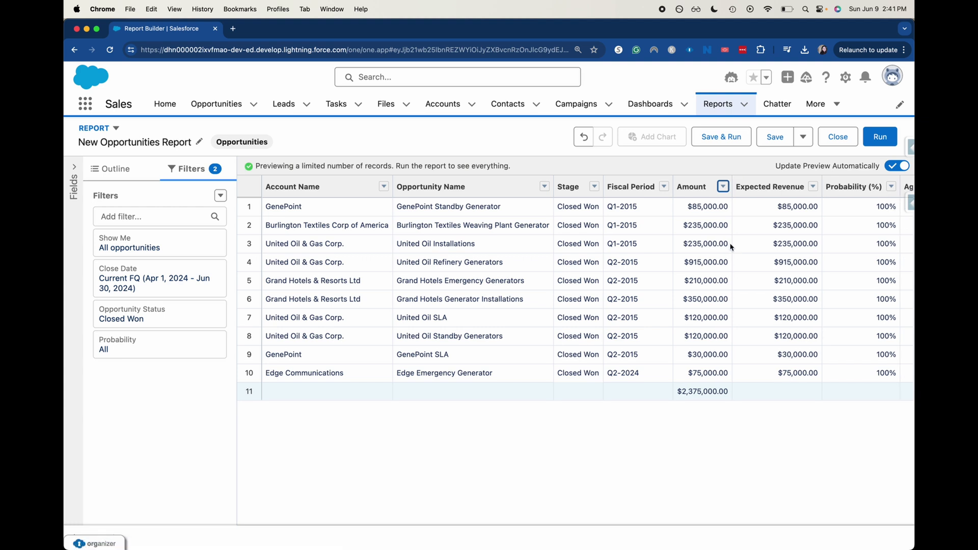
Step: Add Average, Max, Min and Median to the Amount column's summaries
{"action": "left_click", "coordinate": [724, 189]}
{"action": "mouse_move", "coordinate": [811, 285]}
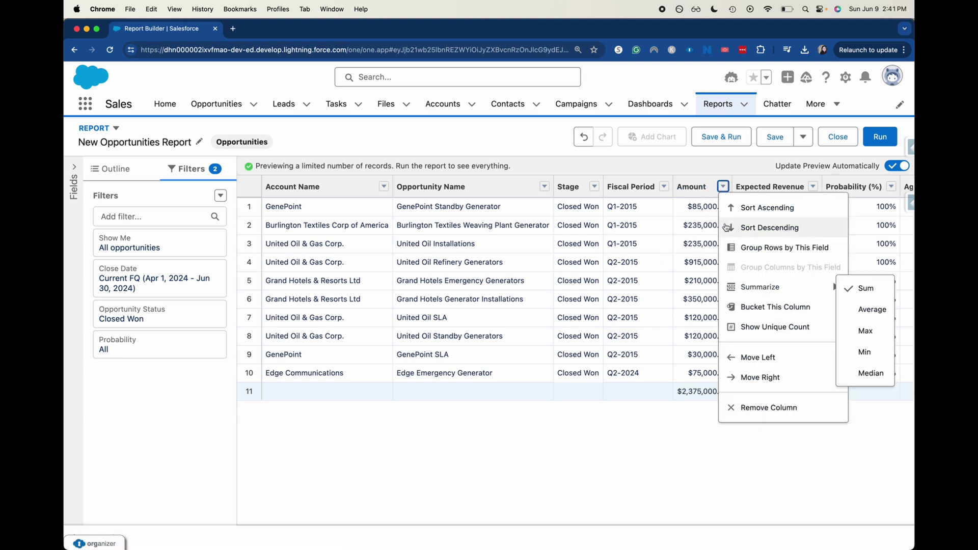
{"action": "left_click", "coordinate": [755, 331]}
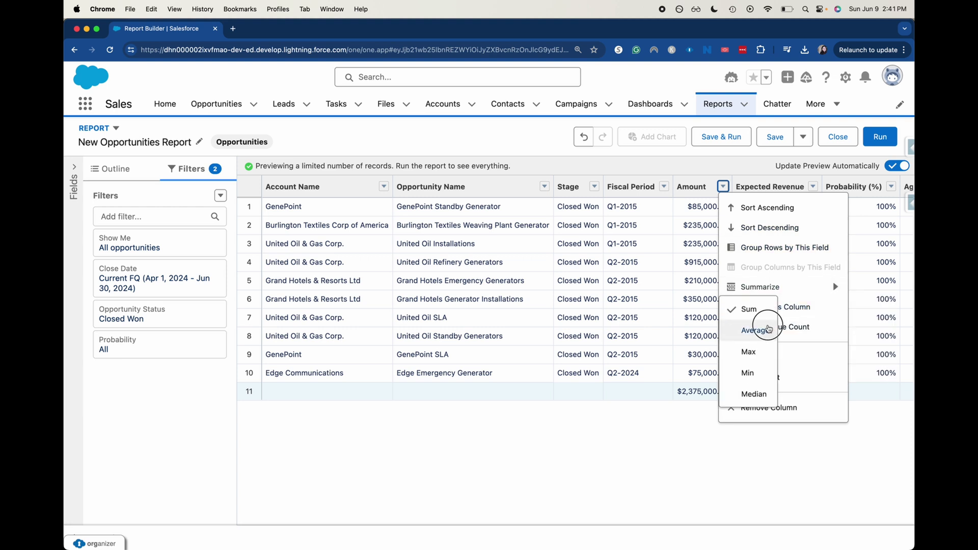
{"action": "left_click", "coordinate": [830, 352]}
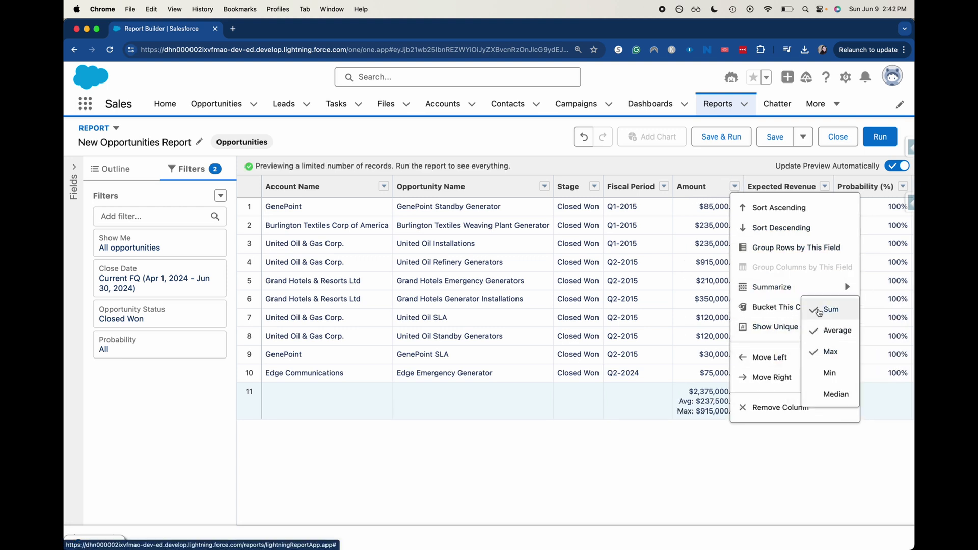
{"action": "left_click", "coordinate": [825, 372]}
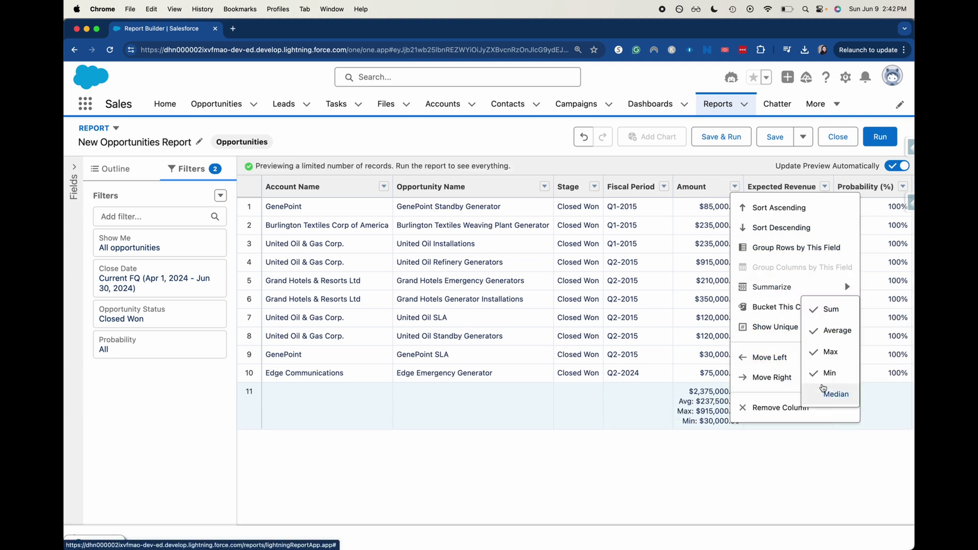
{"action": "left_click", "coordinate": [836, 394]}
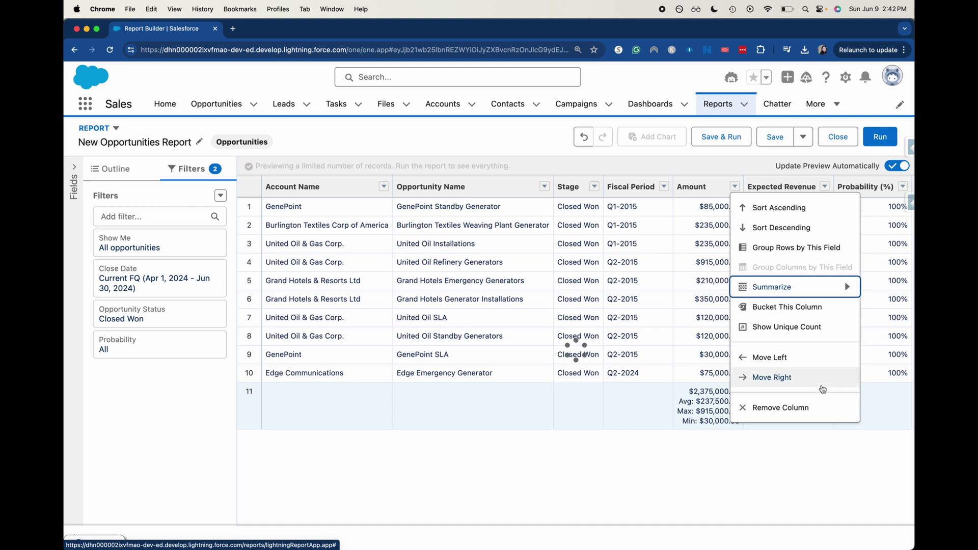
{"action": "left_click", "coordinate": [742, 447]}
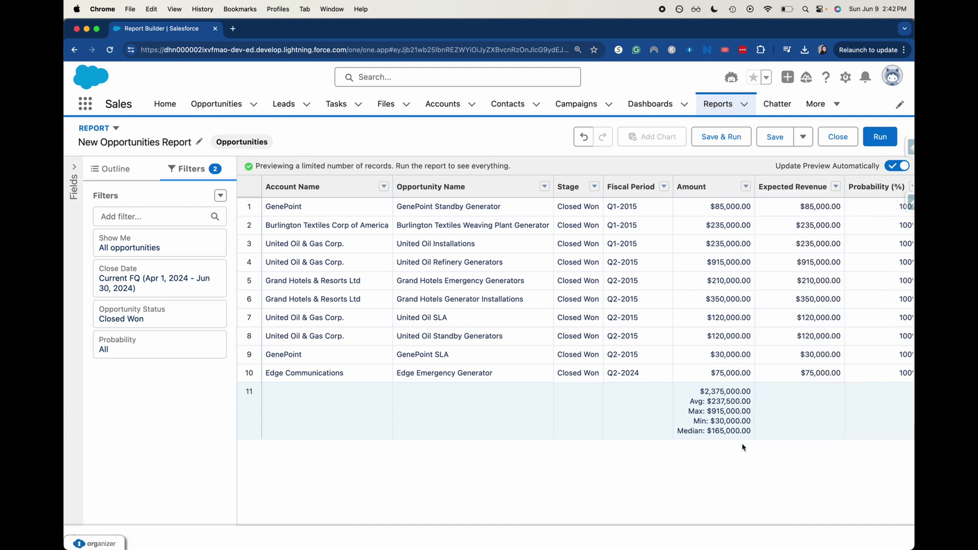
Step: Rename the report 'Summary Report' and save and run it in Private Reports
{"action": "left_click", "coordinate": [168, 145]}
{"action": "type", "text": "Summary Report"}
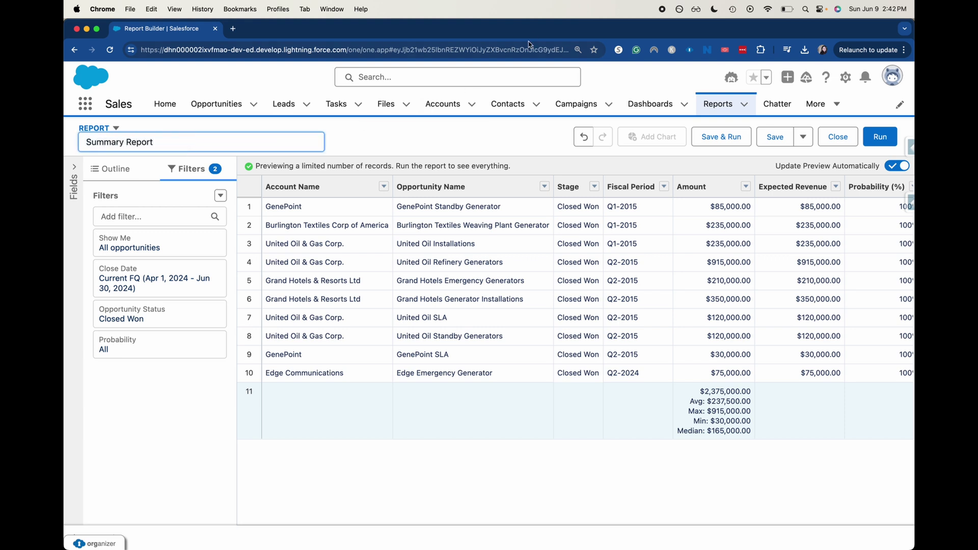
{"action": "left_click", "coordinate": [737, 138]}
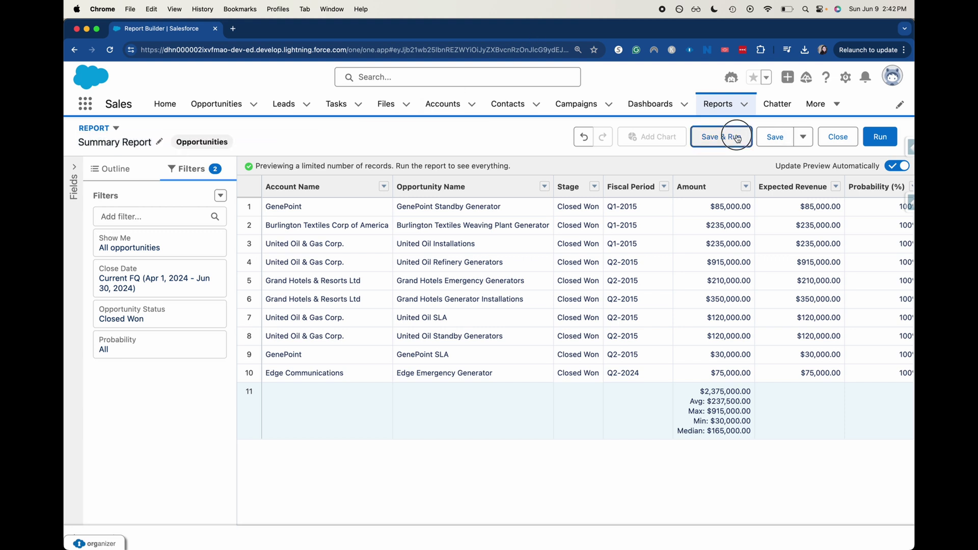
{"action": "left_click", "coordinate": [404, 268]}
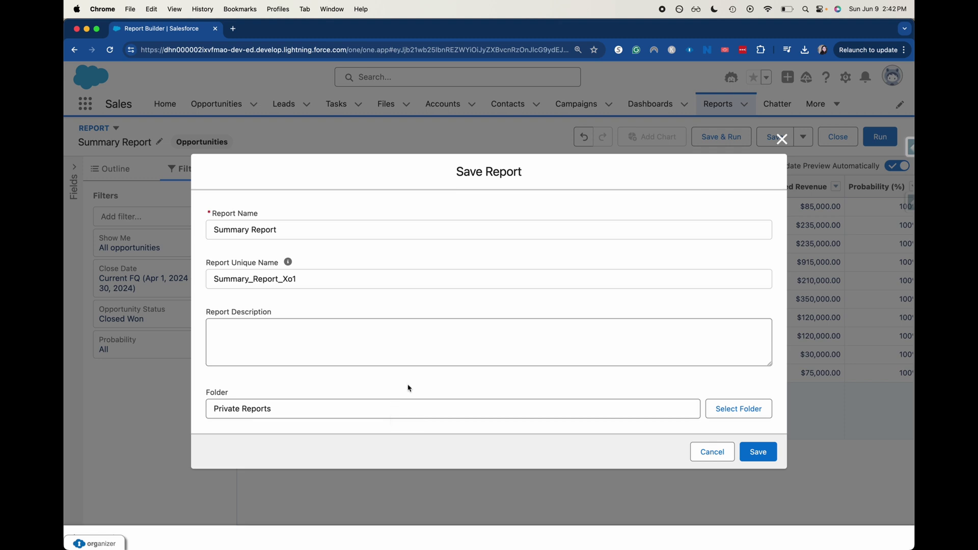
{"action": "left_click", "coordinate": [744, 454]}
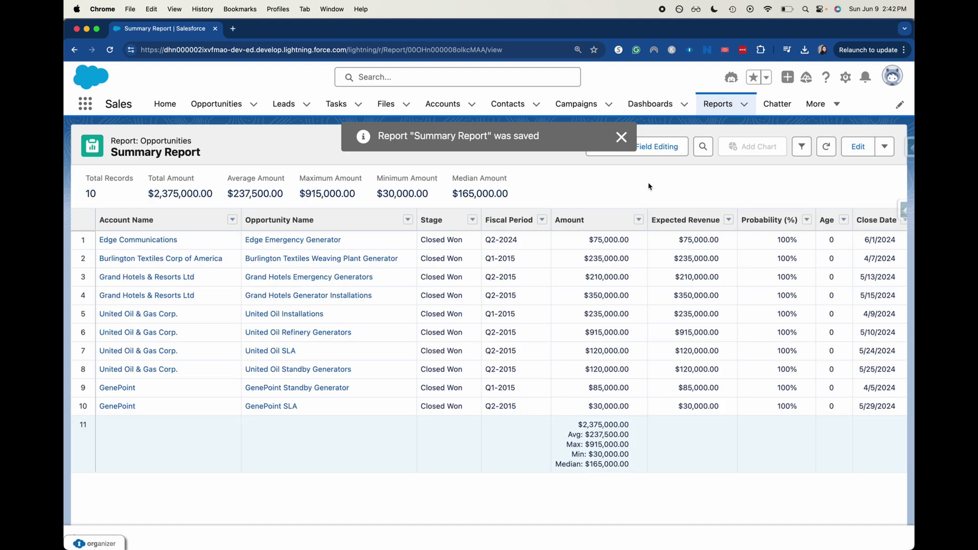
Step: Dismiss the report-saved confirmation message
{"action": "left_click", "coordinate": [622, 136]}
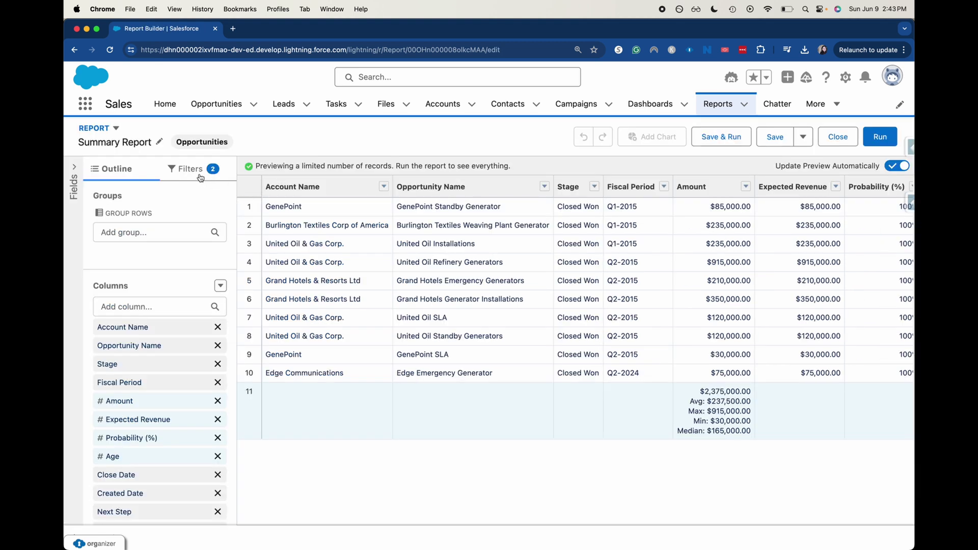
Step: Change the Opportunity Status filter to Any and apply it
{"action": "left_click", "coordinate": [199, 173]}
{"action": "left_click", "coordinate": [172, 312]}
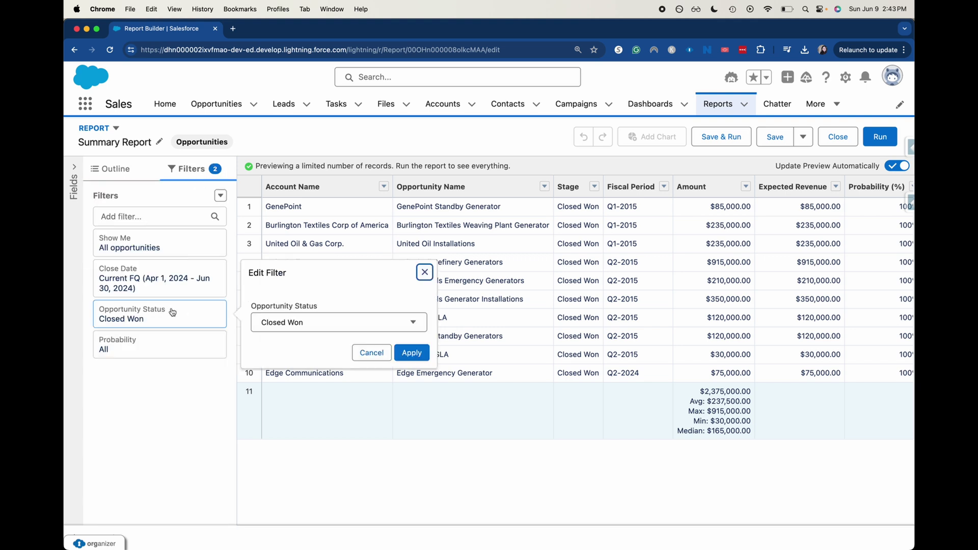
{"action": "left_click", "coordinate": [303, 322]}
{"action": "left_click", "coordinate": [275, 343]}
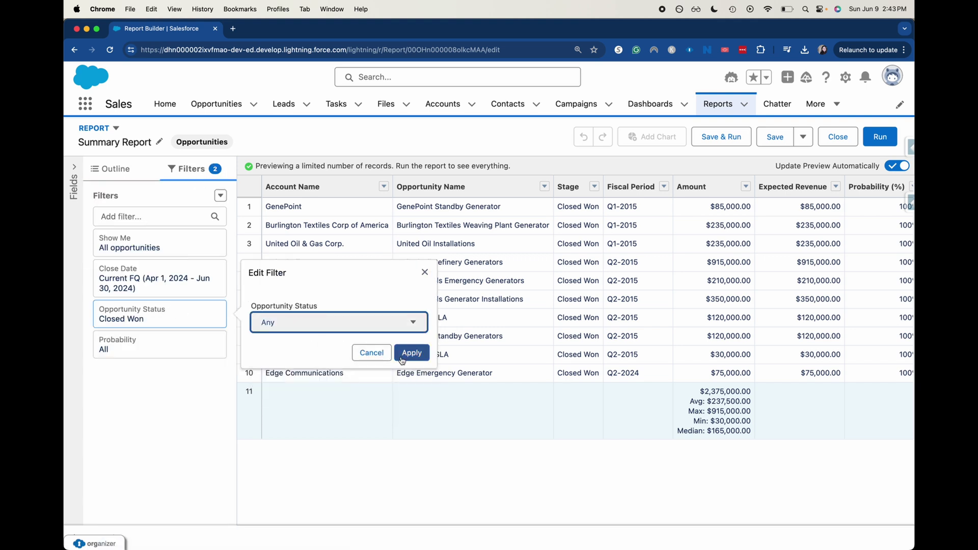
{"action": "left_click", "coordinate": [413, 352]}
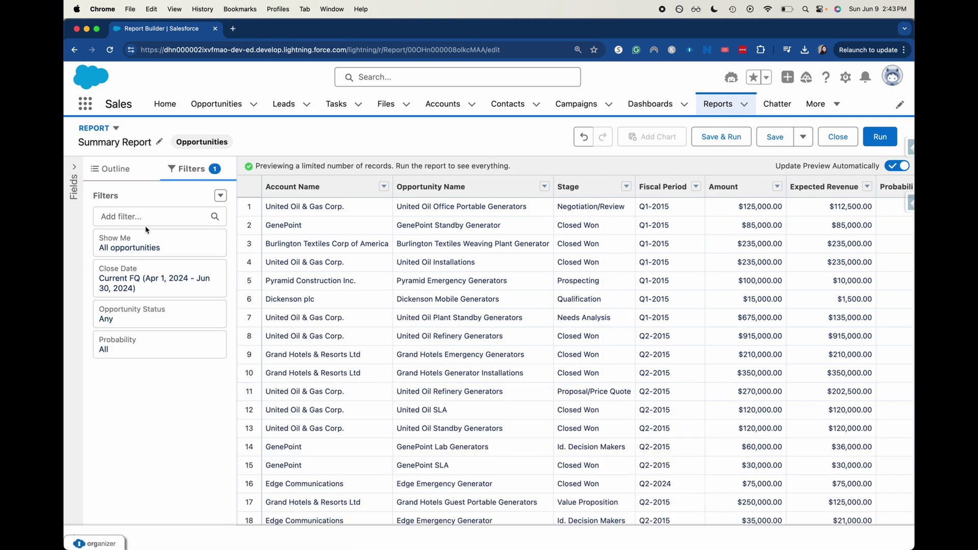
Step: Group the report rows by Stage, then save and run the report
{"action": "left_click", "coordinate": [117, 174]}
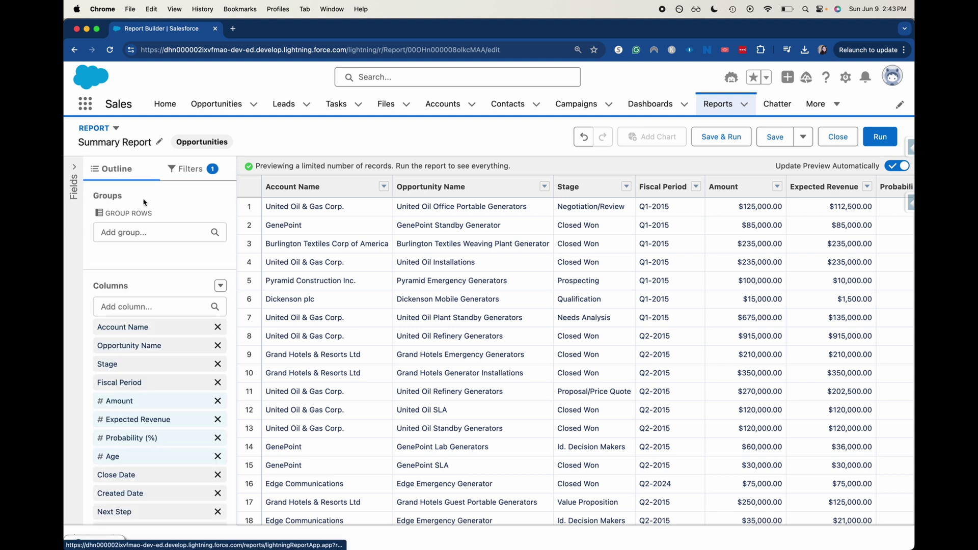
{"action": "left_click", "coordinate": [116, 235]}
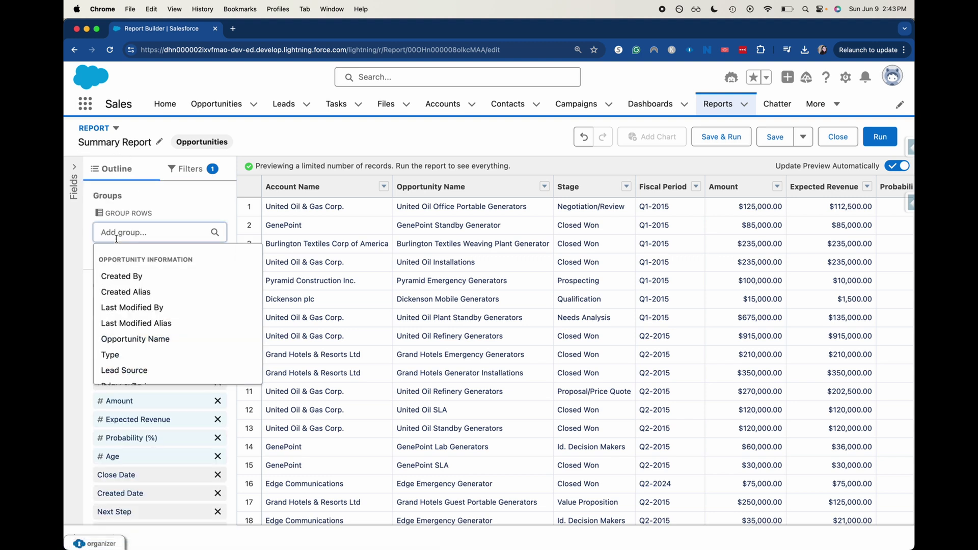
{"action": "type", "text": "stage"}
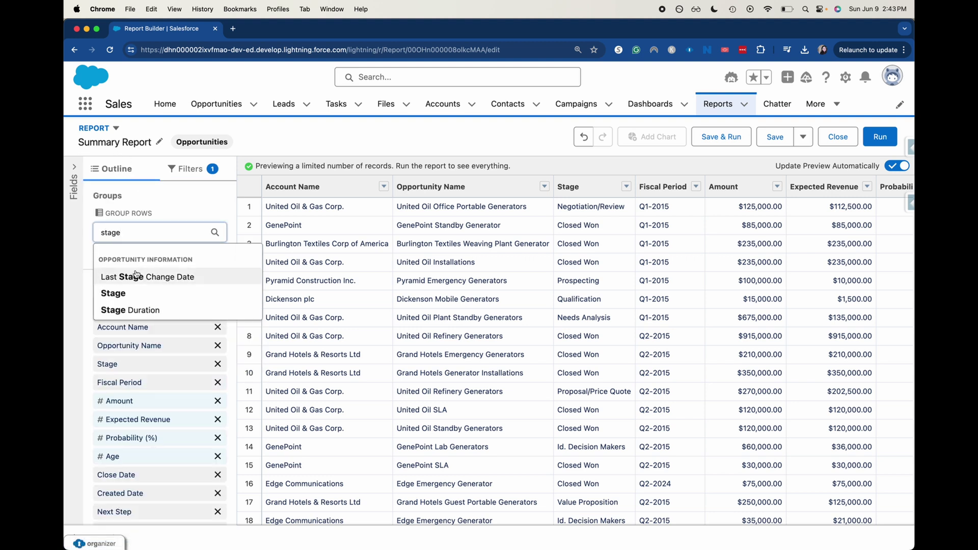
{"action": "left_click", "coordinate": [113, 293]}
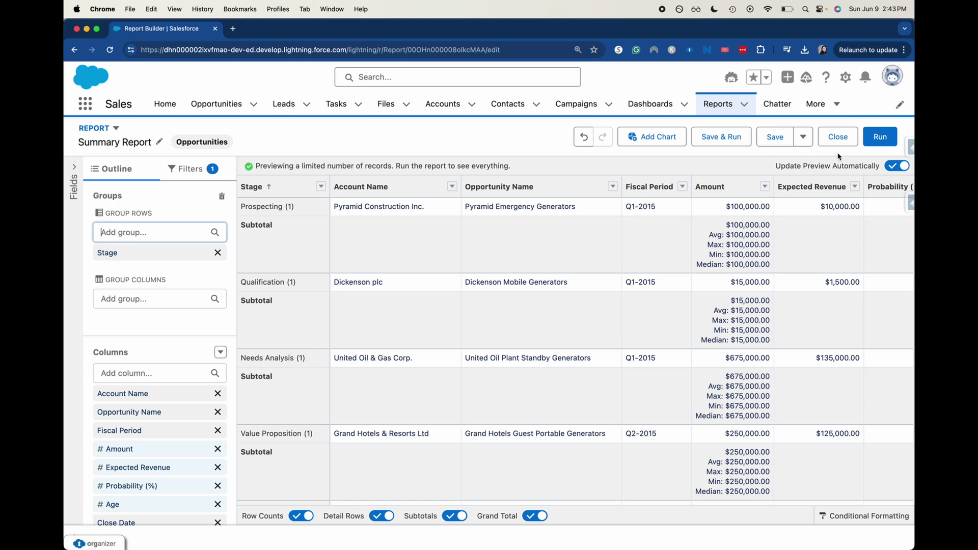
{"action": "left_click", "coordinate": [775, 137]}
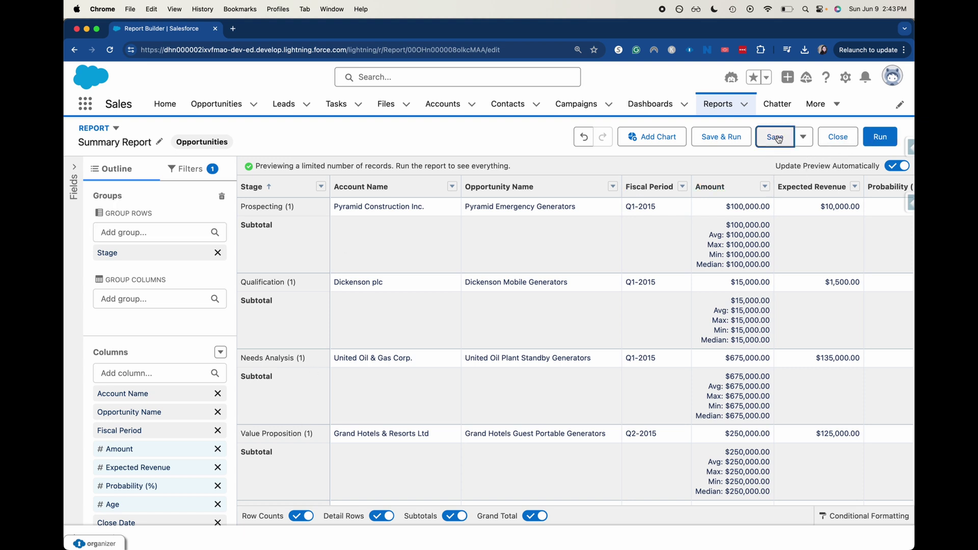
{"action": "left_click", "coordinate": [732, 145]}
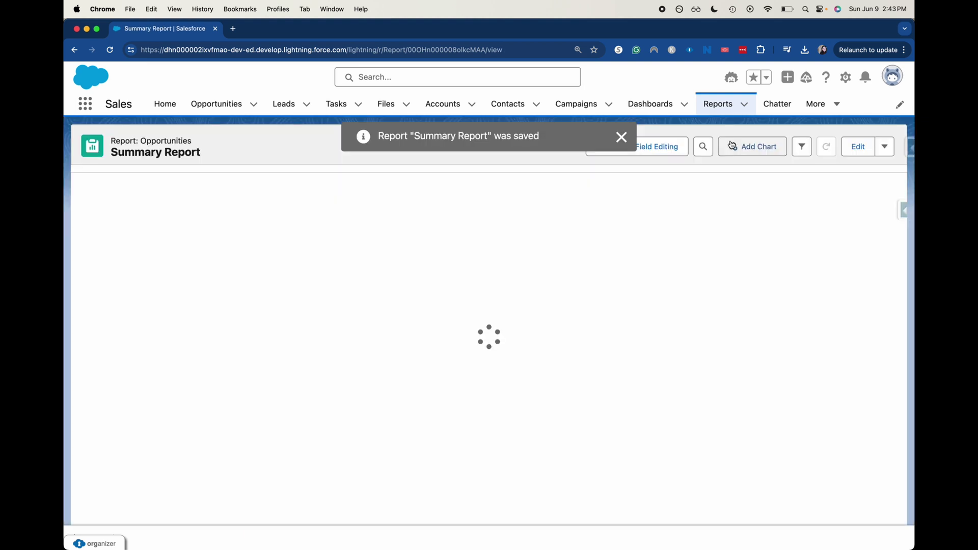
Step: Add a chart and set its display type to Funnel, showing Sum of Amount by Stage
{"action": "scroll", "coordinate": [709, 418], "scroll_direction": "down", "scroll_amount": 5}
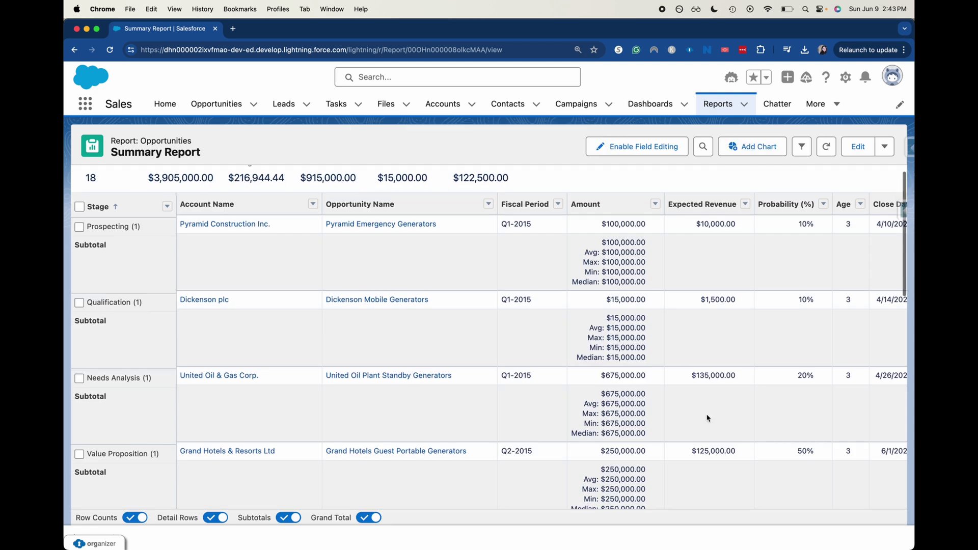
{"action": "scroll", "coordinate": [708, 419], "scroll_direction": "down", "scroll_amount": 10}
{"action": "scroll", "coordinate": [709, 419], "scroll_direction": "right", "scroll_amount": 1}
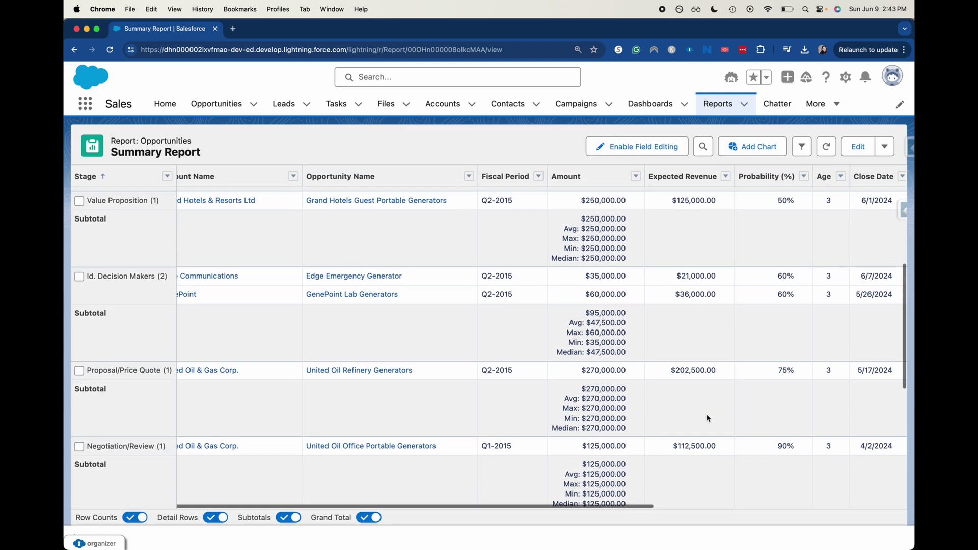
{"action": "left_click", "coordinate": [746, 146]}
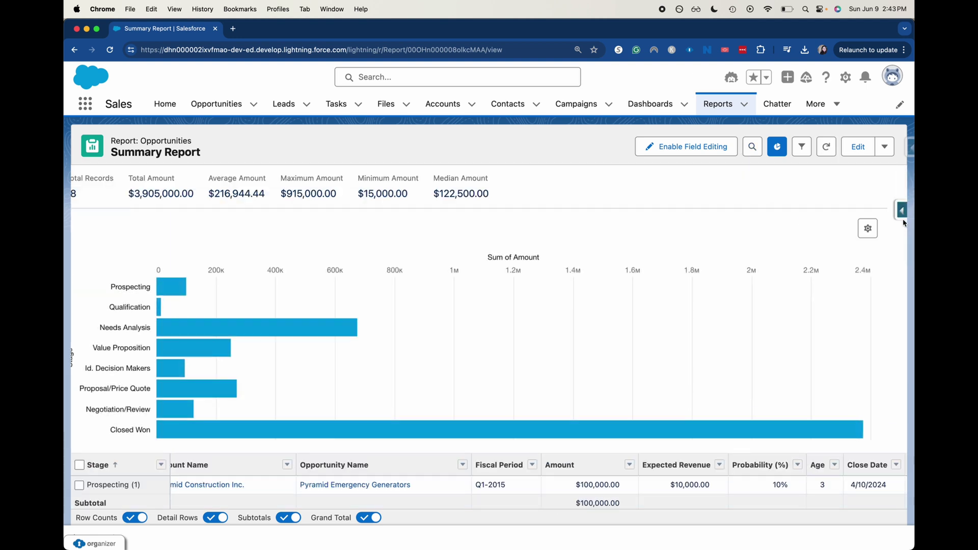
{"action": "left_click", "coordinate": [868, 228]}
{"action": "left_click", "coordinate": [762, 320]}
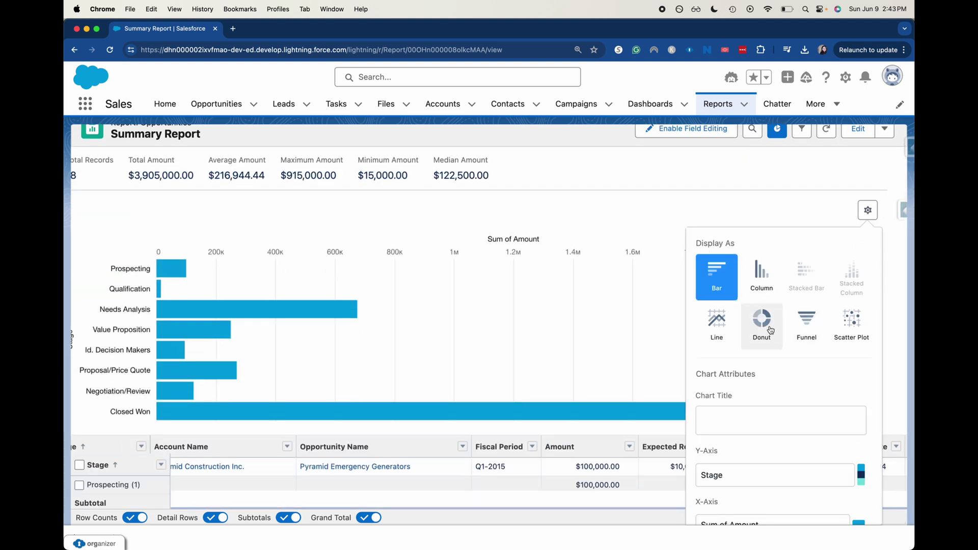
{"action": "left_click", "coordinate": [793, 322]}
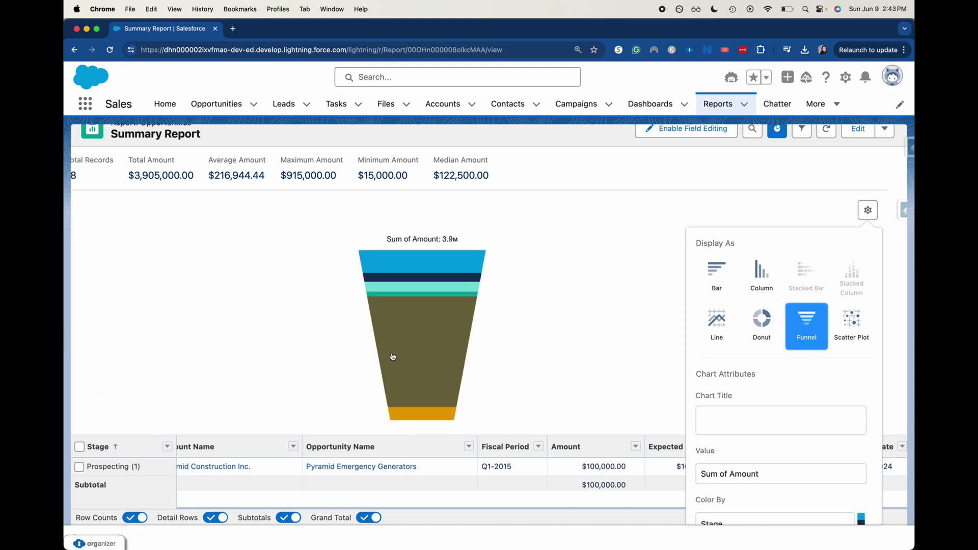
{"action": "mouse_move", "coordinate": [392, 356]}
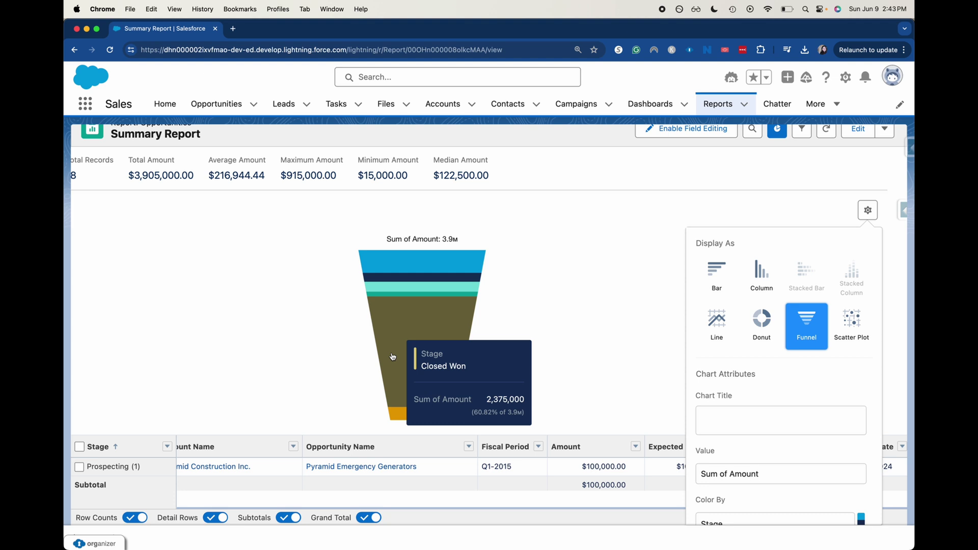
{"action": "left_click", "coordinate": [525, 292]}
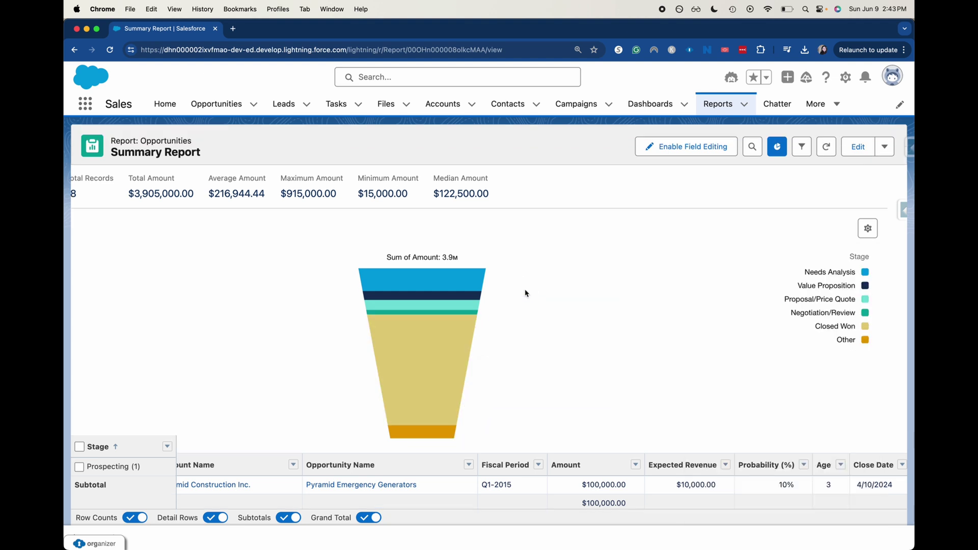